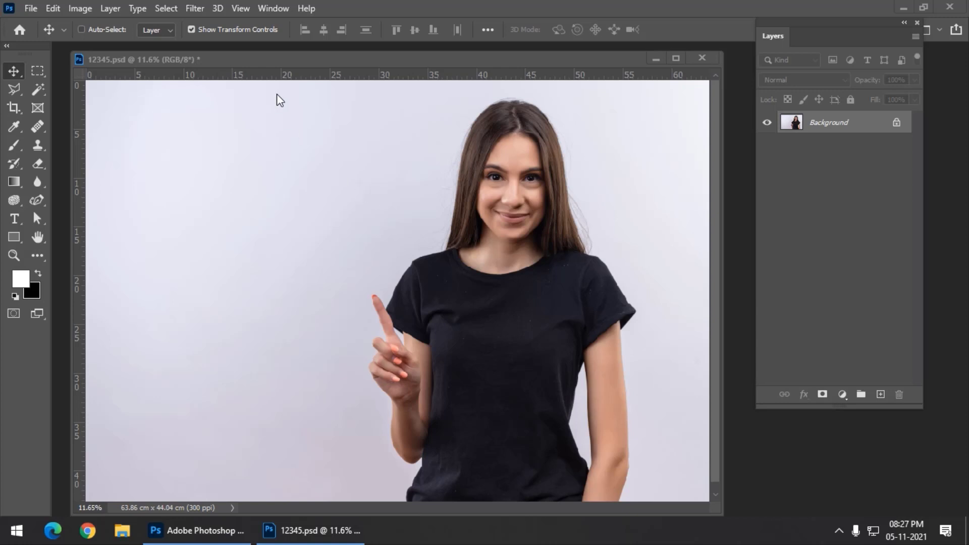
Step: Load the saved T Shirt channel of 12345.psd as a new selection
click(166, 13)
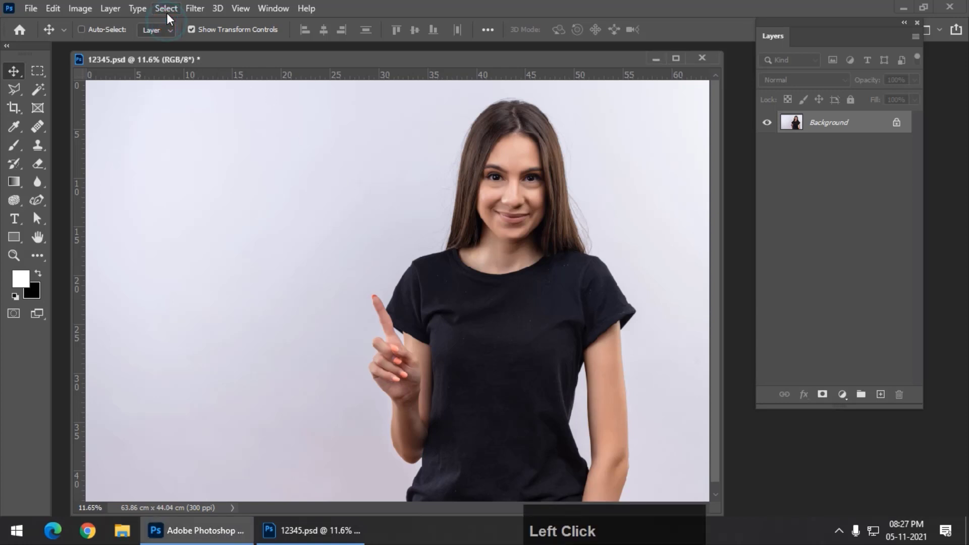
click(170, 9)
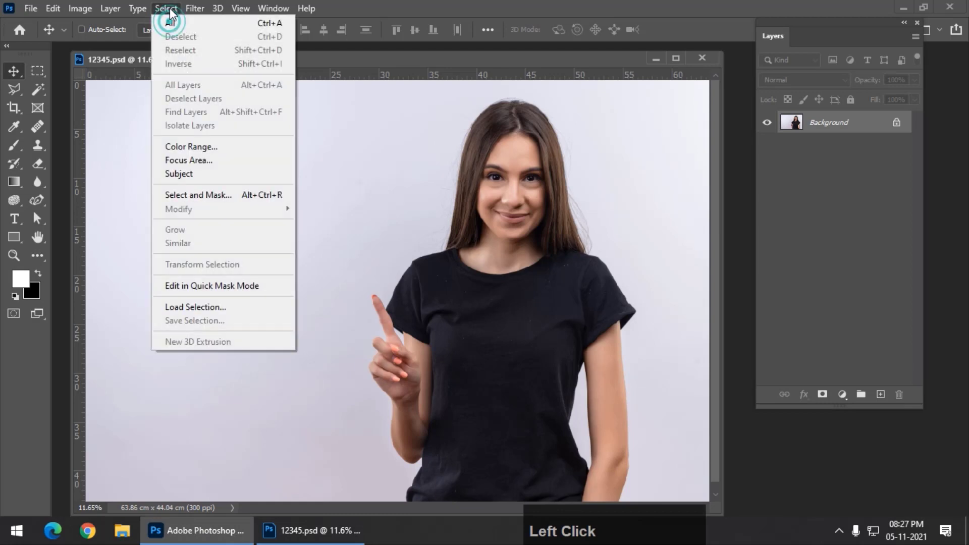
click(215, 305)
click(433, 150)
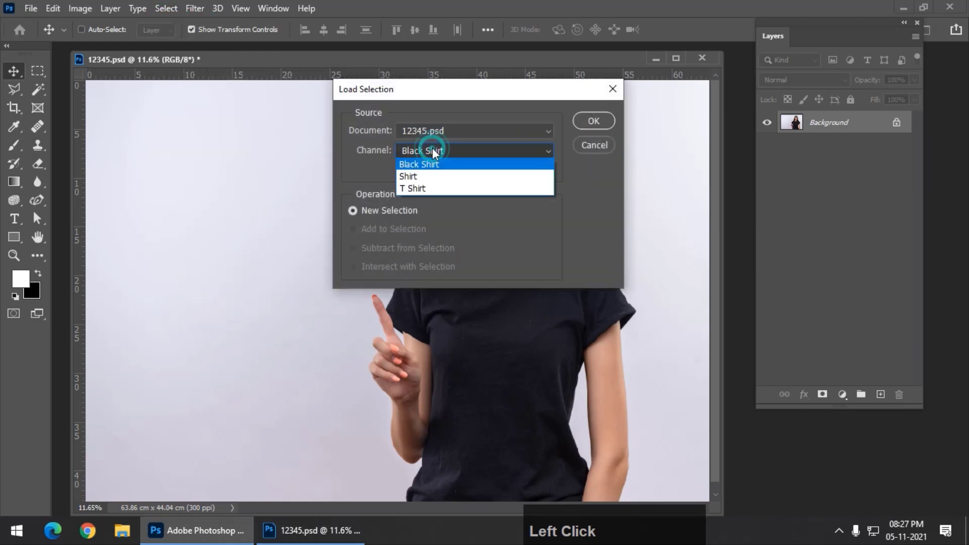
click(436, 186)
click(588, 121)
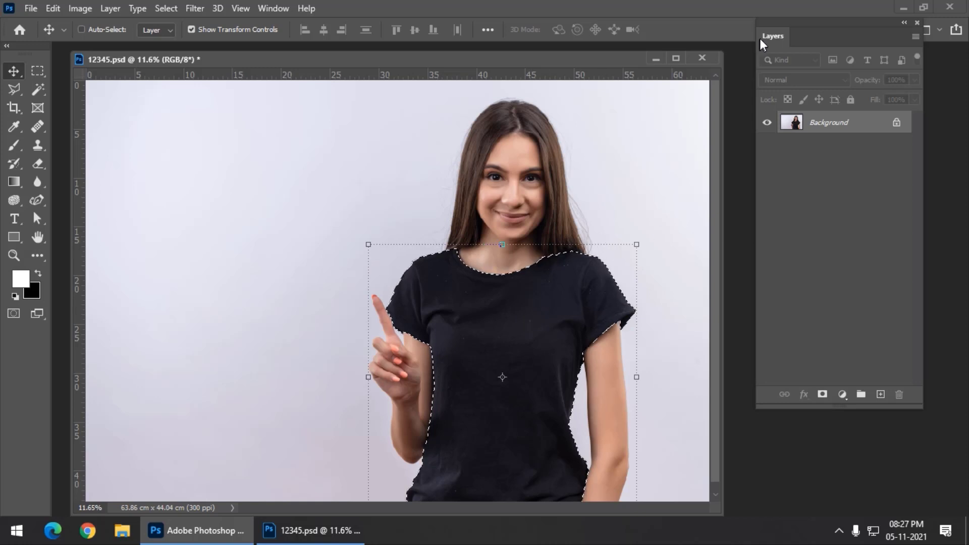
Step: Create a layer group named Colour above the background and add a layer mask to it from the shirt selection
click(862, 396)
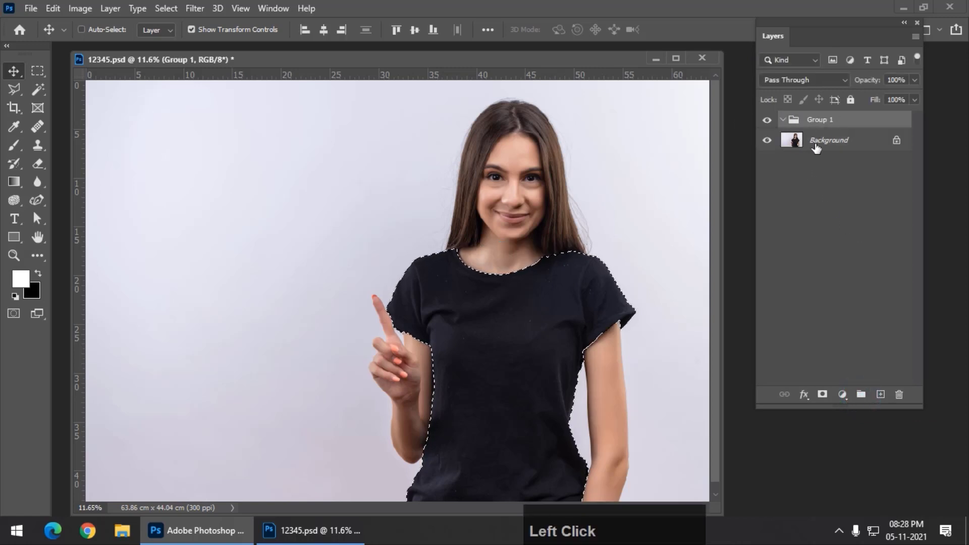
double_click(830, 121)
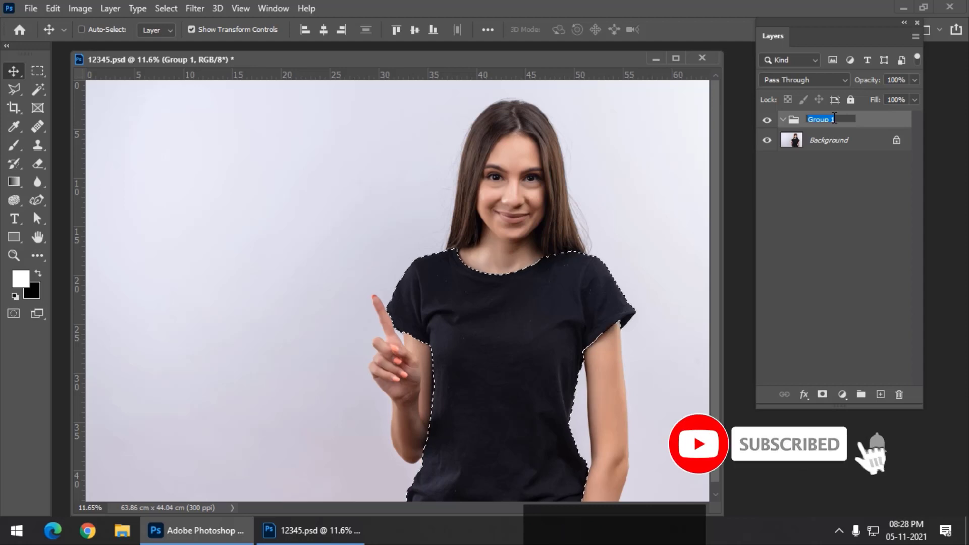
text(Colour)
key(Return)
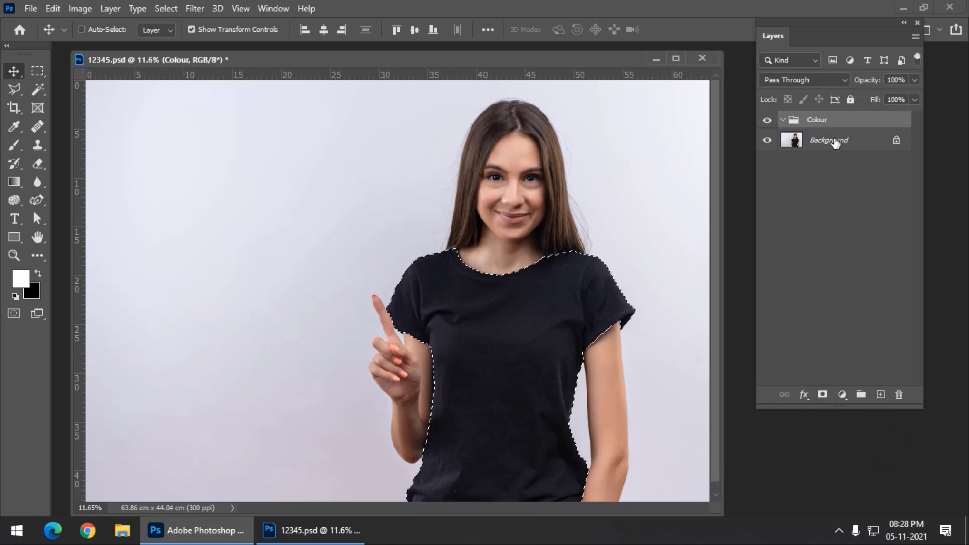
click(823, 394)
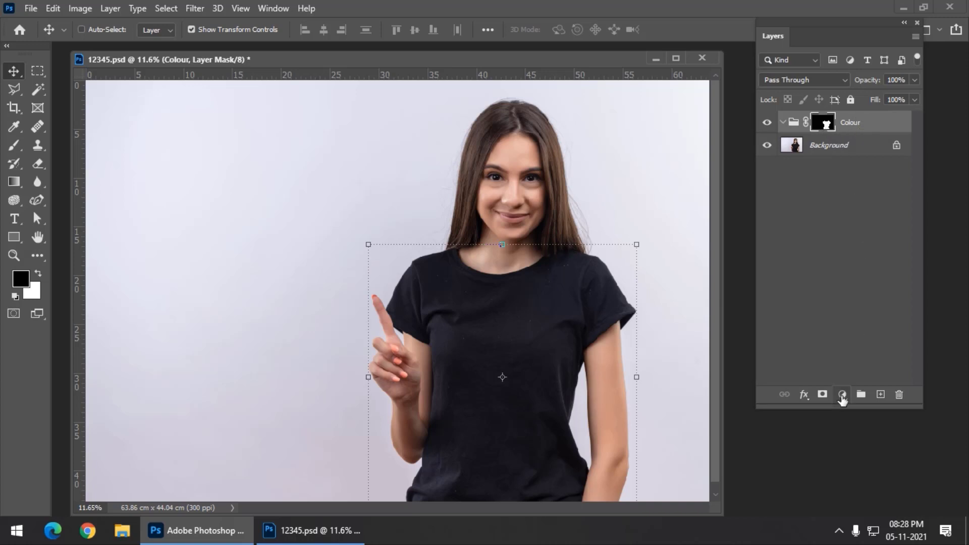
click(843, 395)
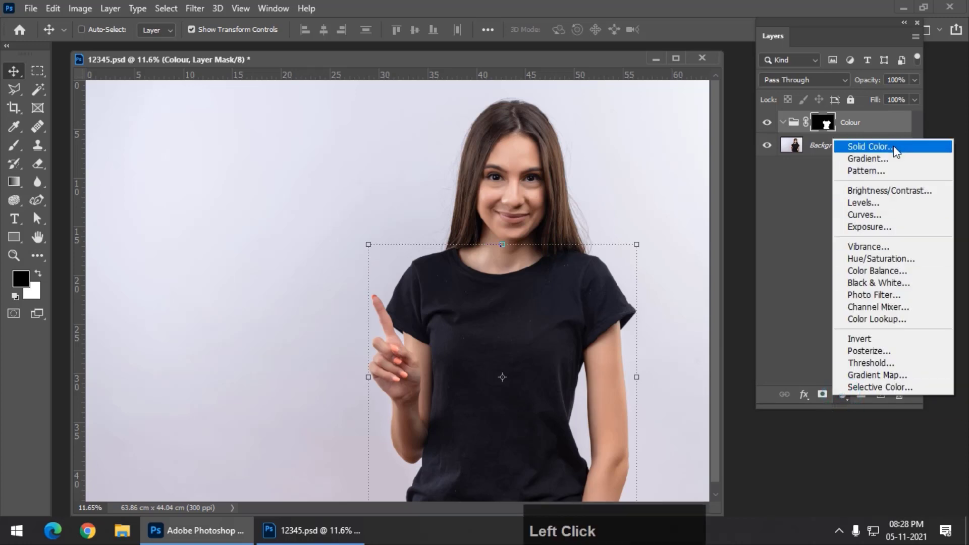
click(794, 292)
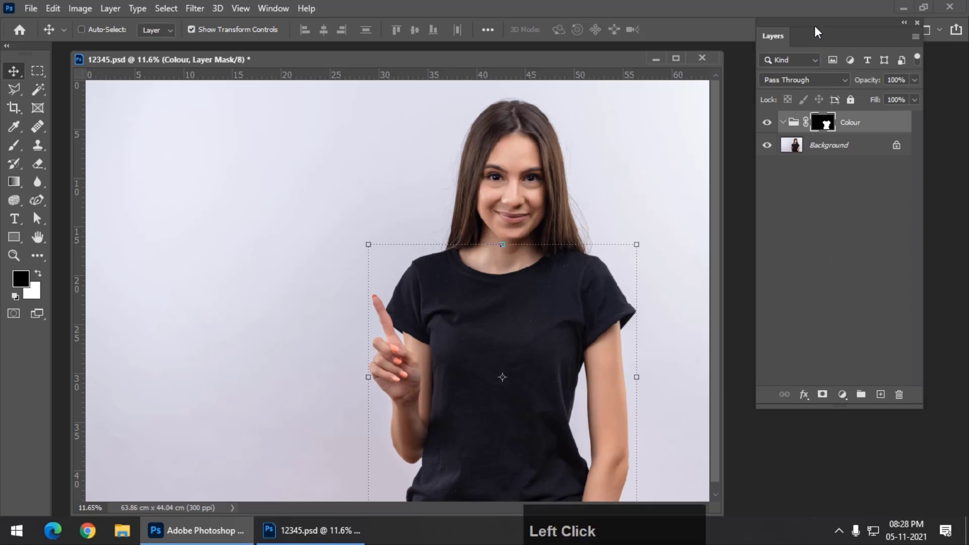
drag(815, 25, 812, 37)
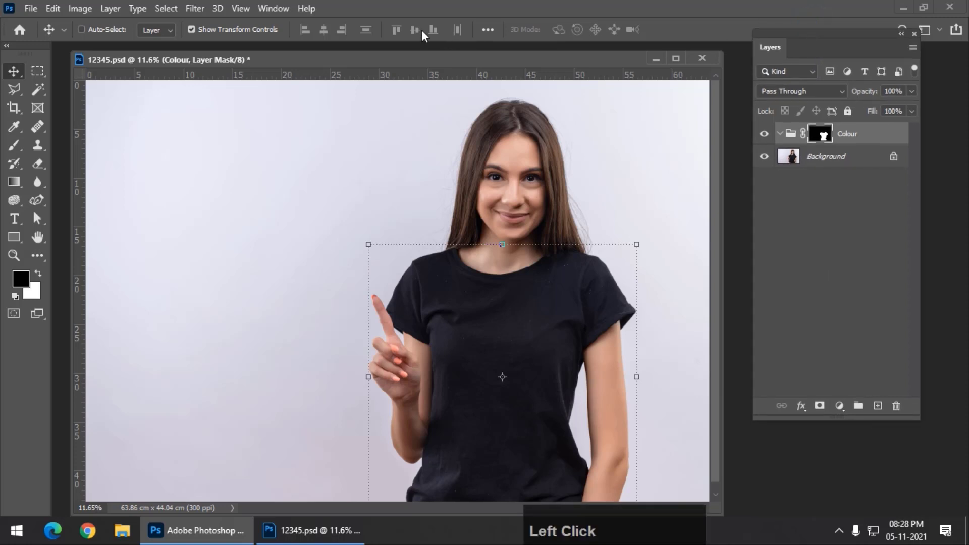
click(275, 9)
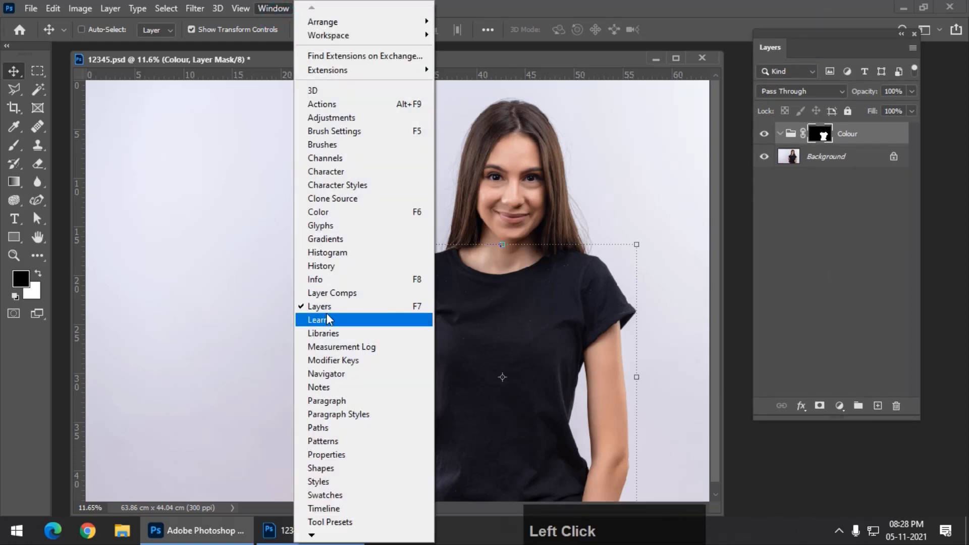
click(767, 44)
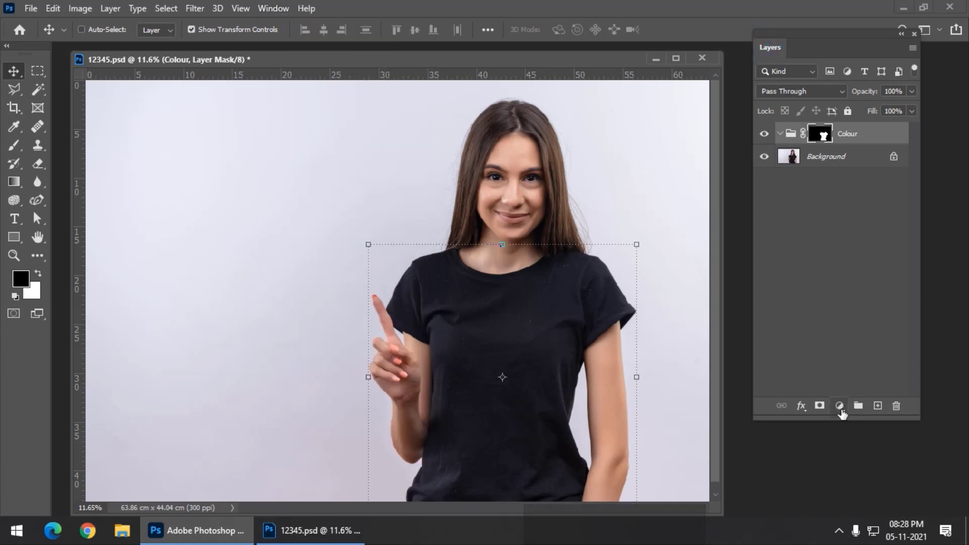
Step: Add a Solid Color fill layer in red #de1515 inside the Colour group and set its blend mode to Color
click(840, 407)
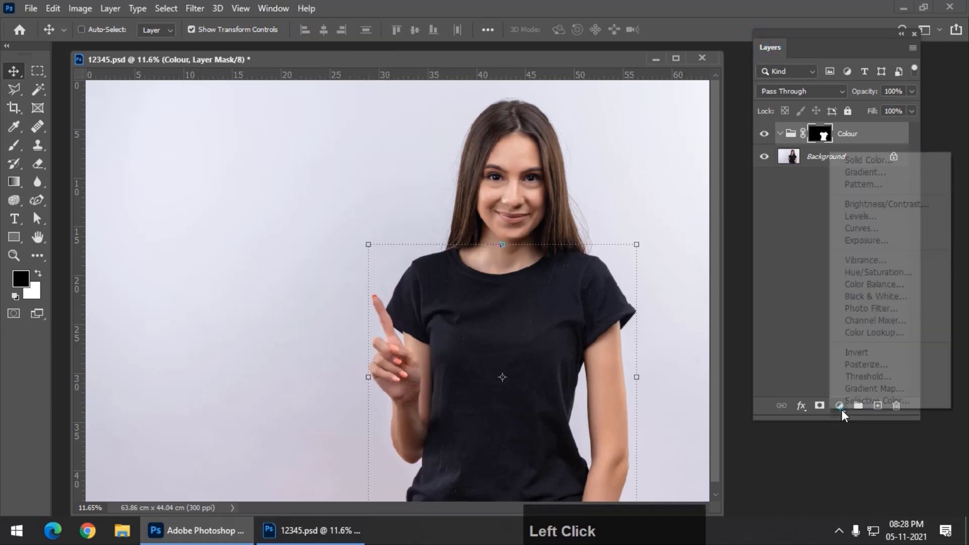
click(872, 163)
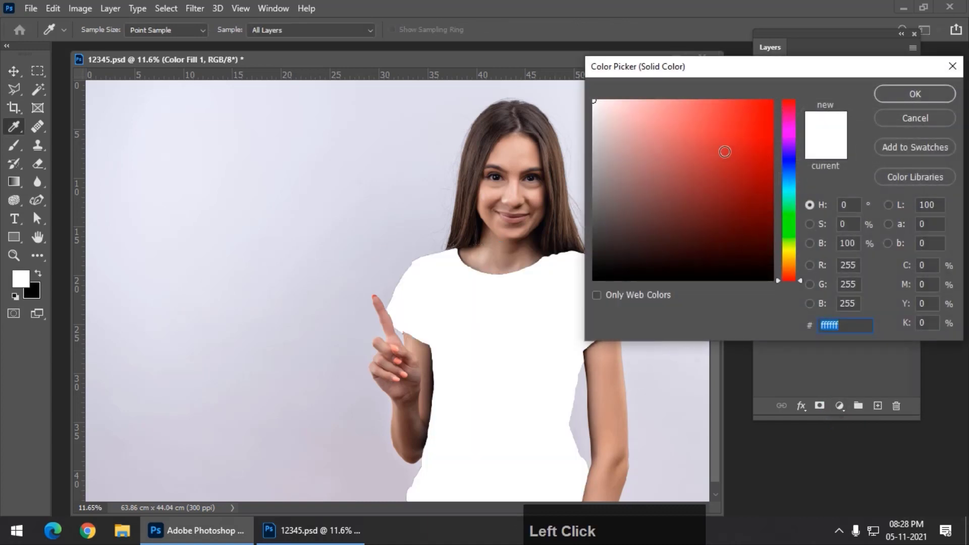
click(756, 123)
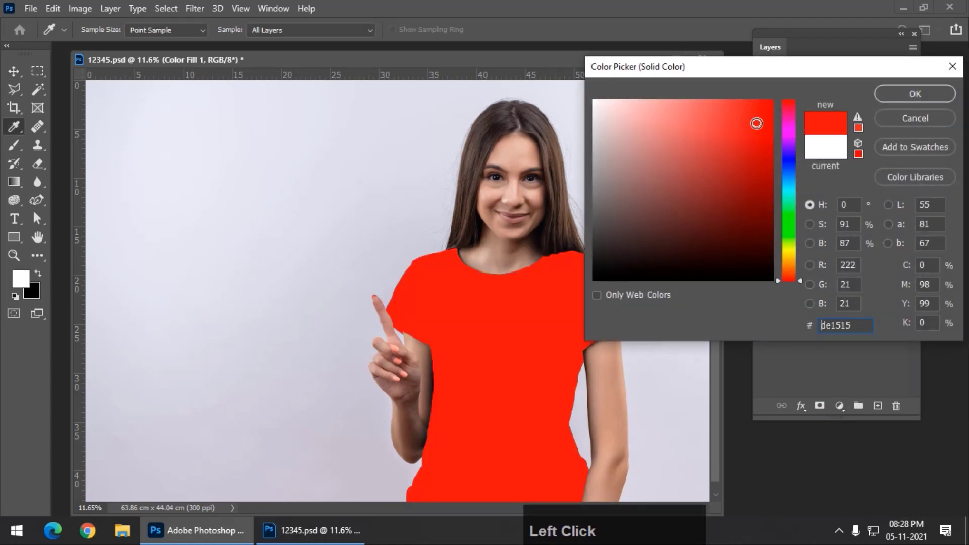
click(896, 90)
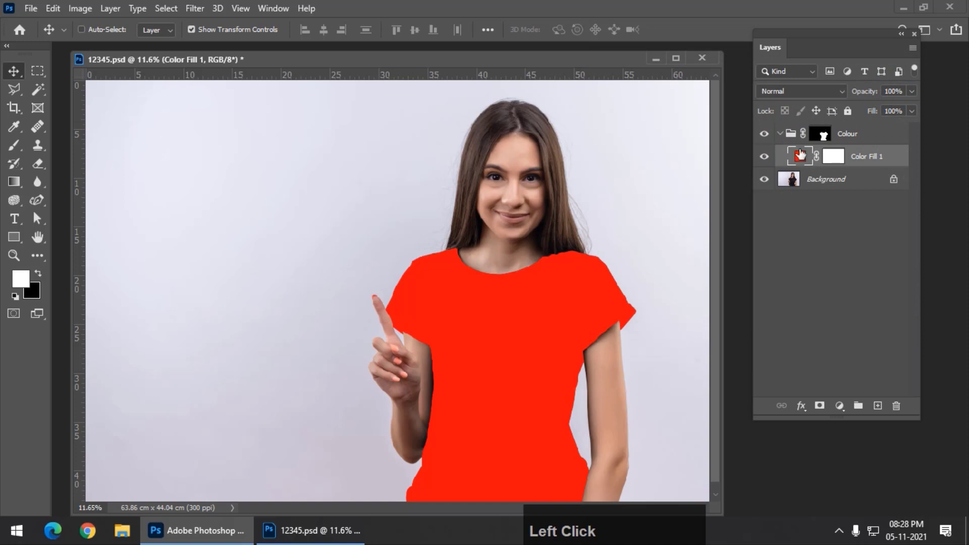
click(804, 91)
click(805, 422)
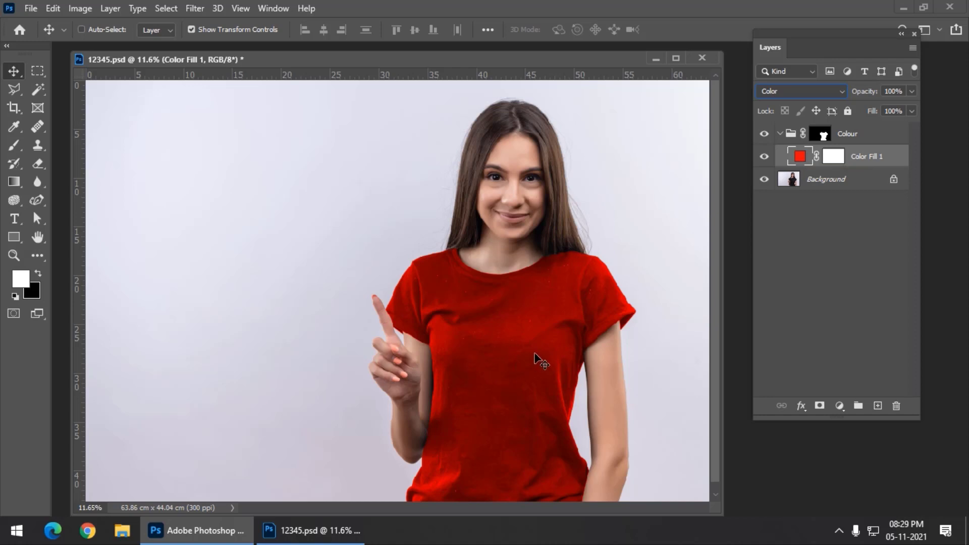
Step: Add a Levels adjustment layer above the red fill inside the Colour group, keeping its settings clear of the shirt
click(840, 405)
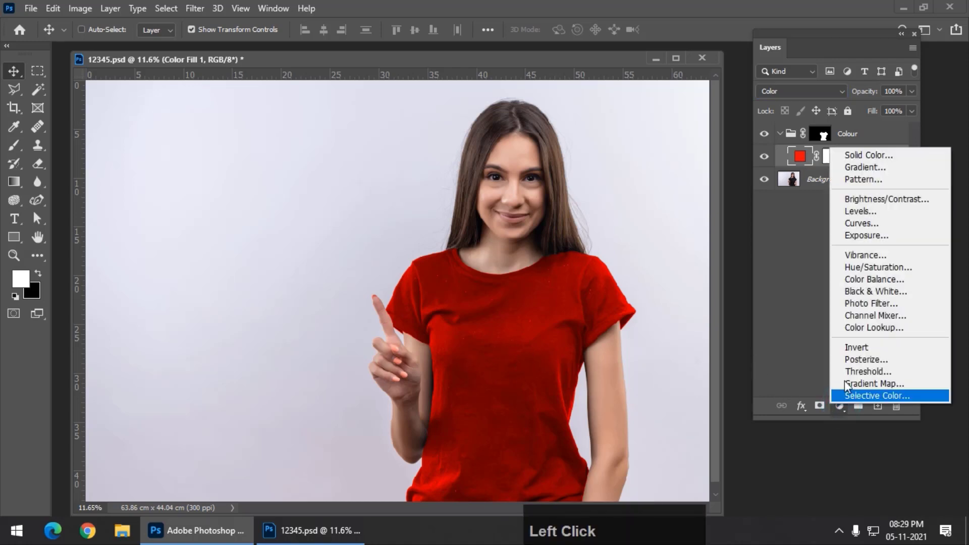
click(865, 214)
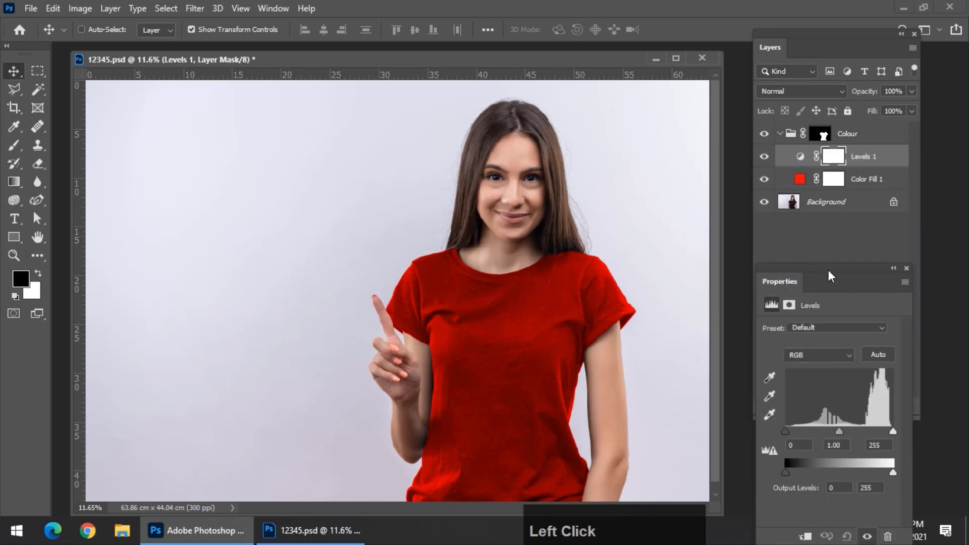
drag(829, 271, 722, 190)
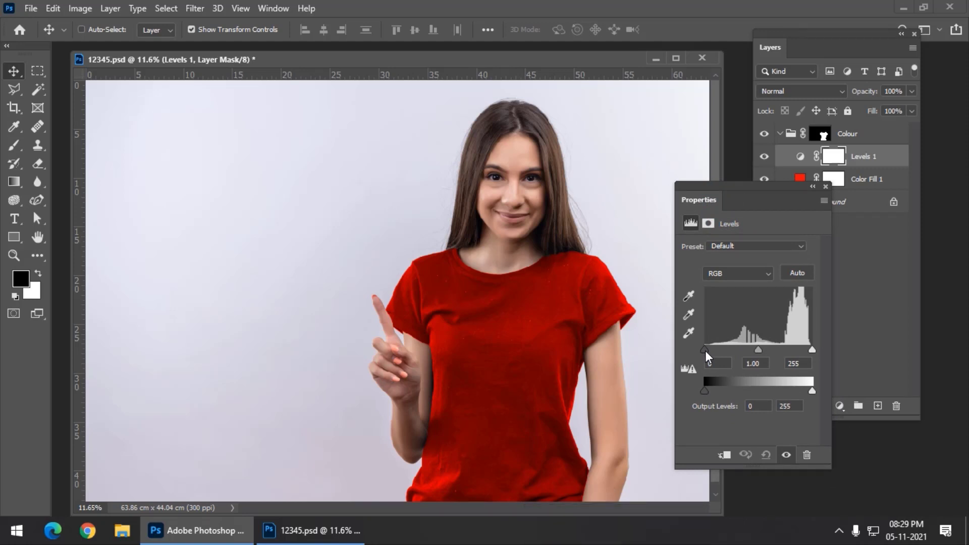
Step: Try the Levels input sliders with the midtone at 1.10, and return the midtone to 1
mouse_move(704, 349)
mouse_down()
mouse_move(719, 351)
mouse_move(689, 354)
mouse_up()
mouse_move(814, 351)
mouse_down()
mouse_move(781, 355)
mouse_move(829, 356)
mouse_up()
mouse_move(759, 350)
mouse_down()
mouse_move(733, 351)
mouse_move(768, 350)
mouse_move(756, 349)
mouse_up()
click(763, 364)
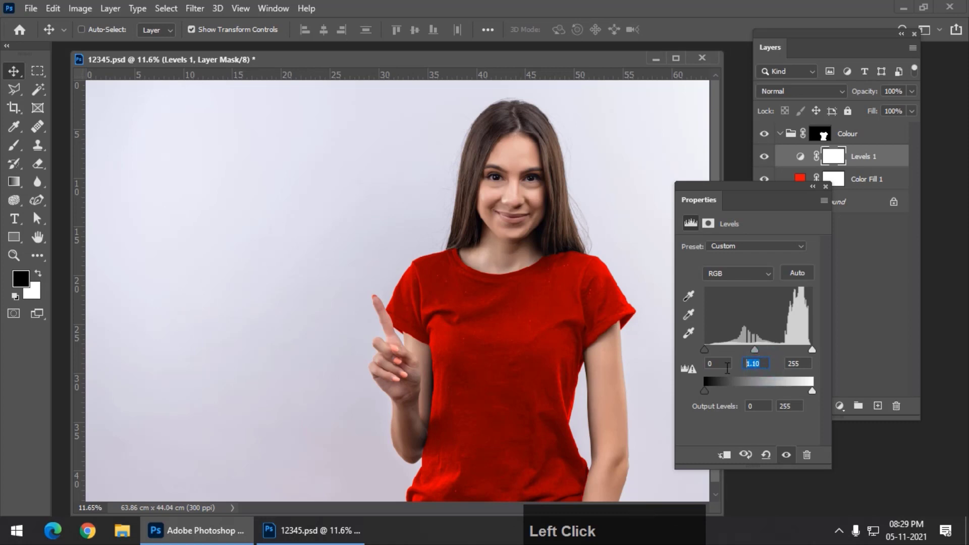
text(1)
key(Tab)
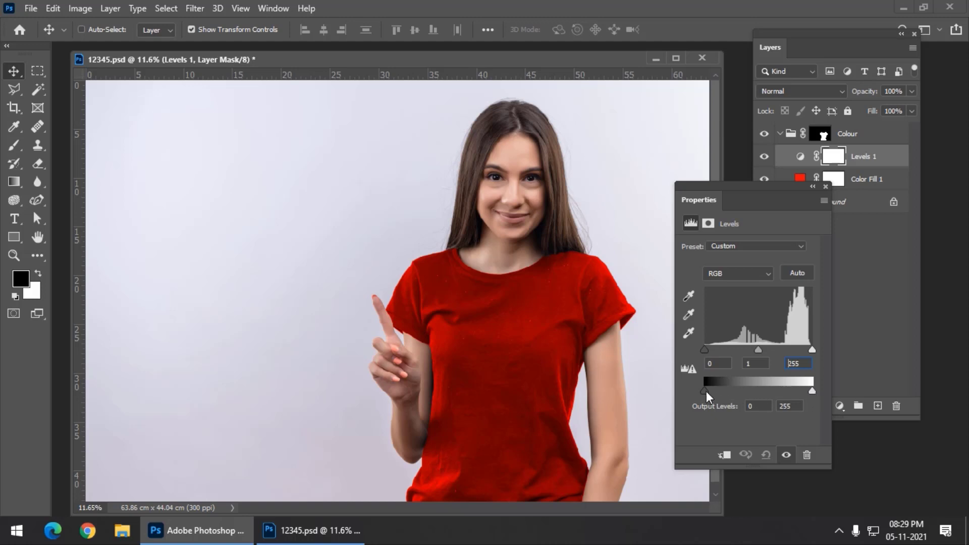
Step: Try output black at 40 and output white down to 171 in Levels, restoring them to 0 and 255
drag(707, 392, 722, 393)
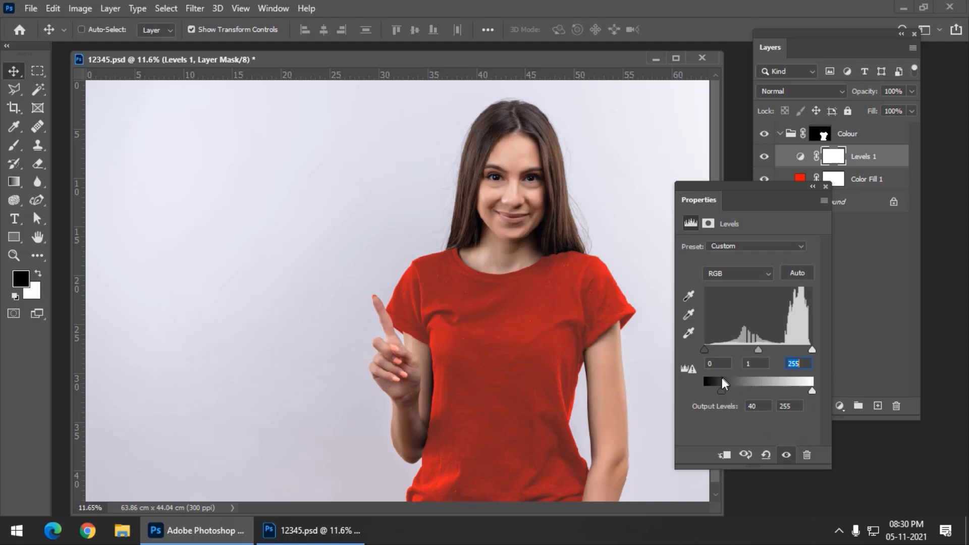
mouse_move(721, 391)
mouse_down()
mouse_move(693, 392)
mouse_move(710, 392)
mouse_up()
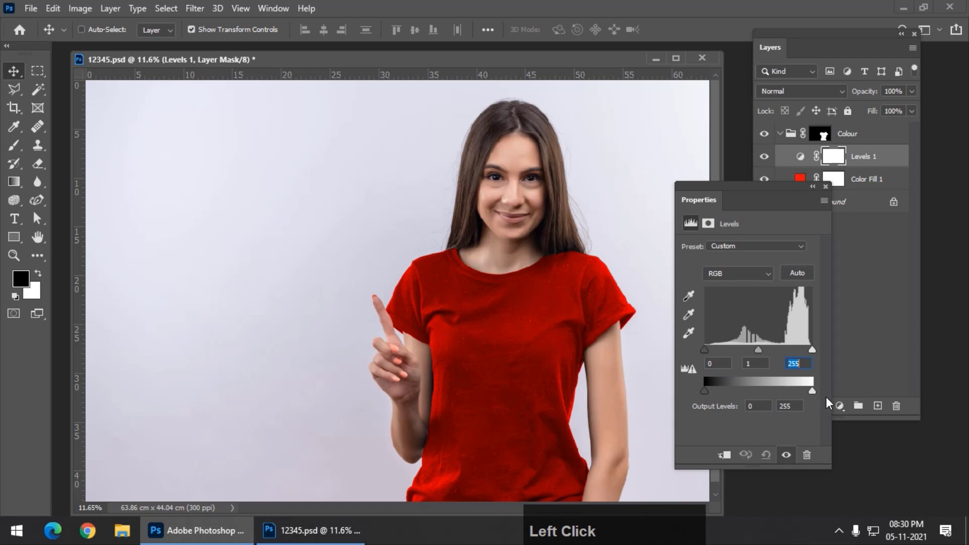
drag(812, 391, 793, 392)
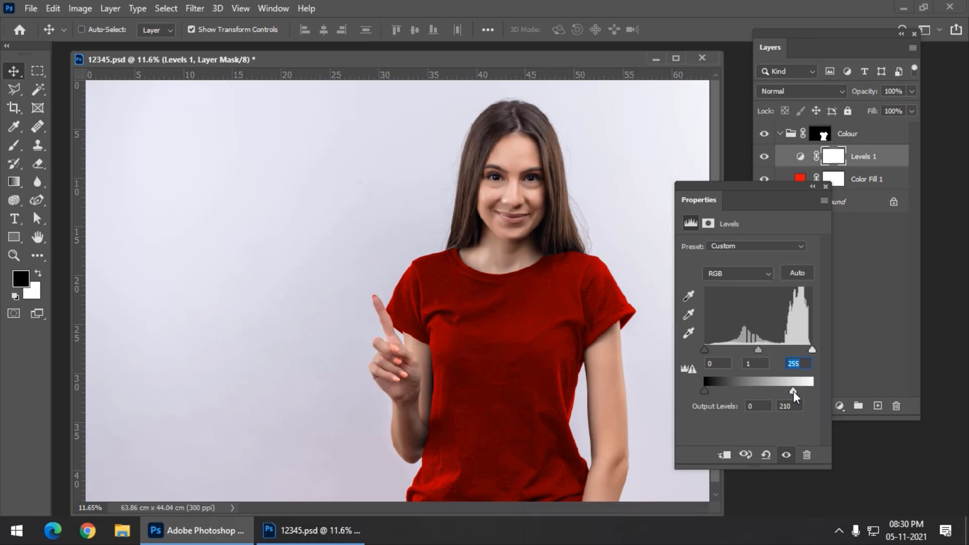
drag(794, 391, 787, 393)
drag(786, 388, 778, 394)
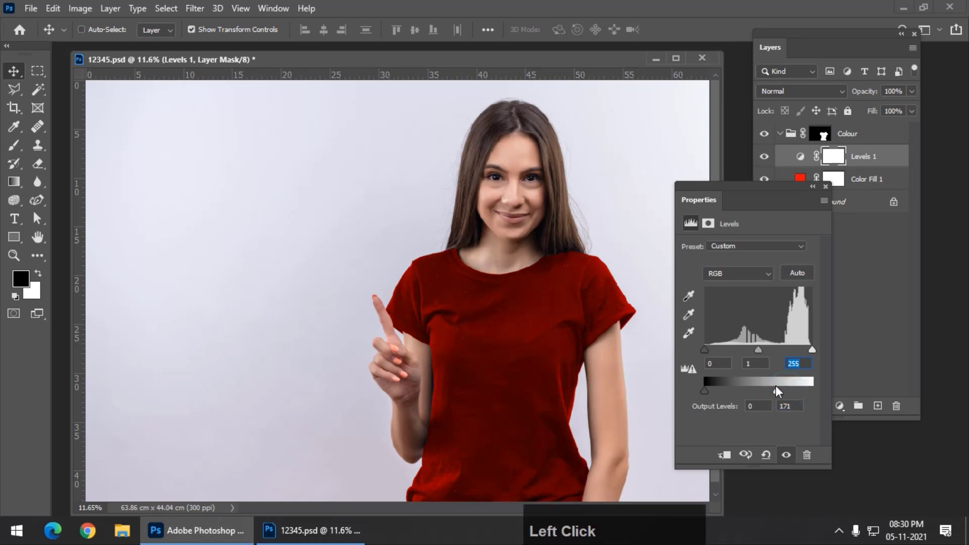
drag(777, 390, 819, 390)
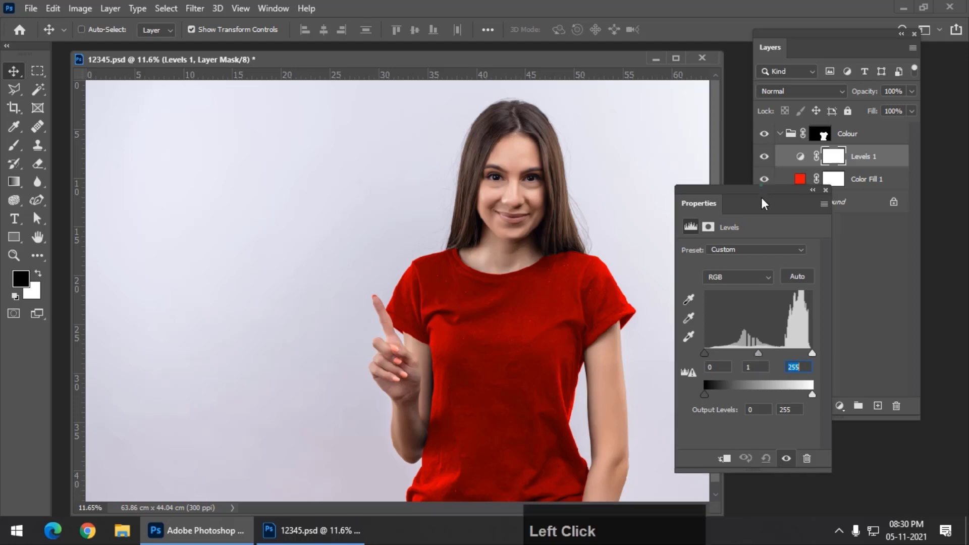
Step: Brighten the shirt in Levels by setting the input midtone to 0.83 and the input white point to 176
drag(765, 185, 767, 214)
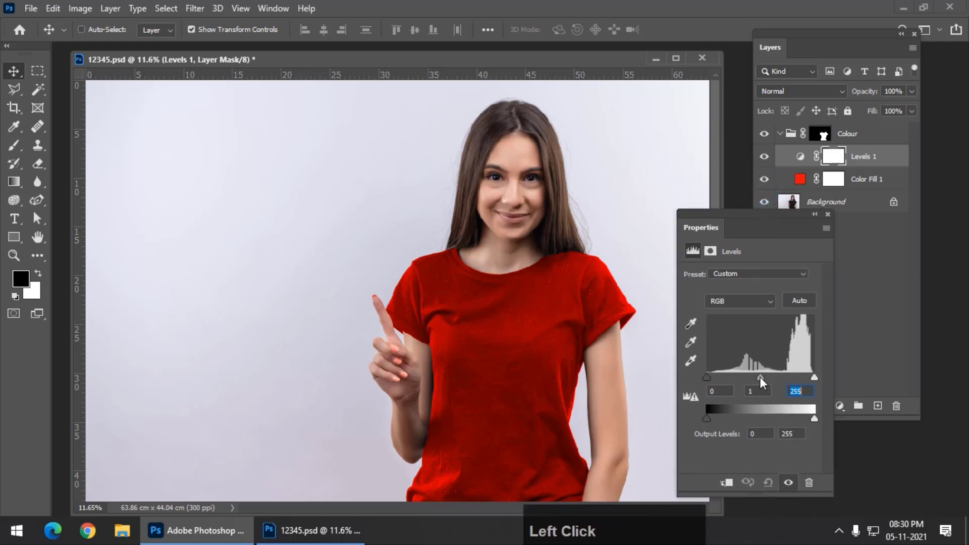
drag(814, 377, 783, 380)
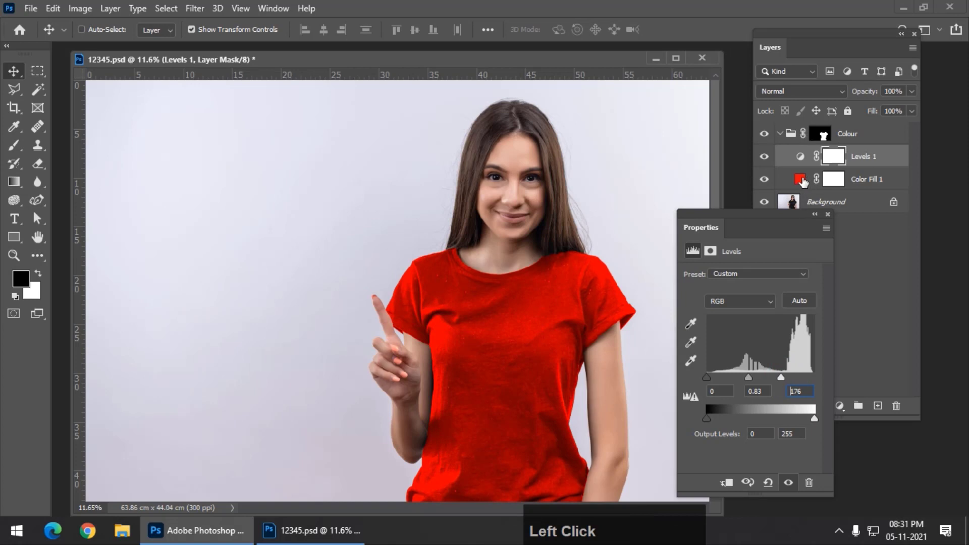
drag(701, 235, 695, 232)
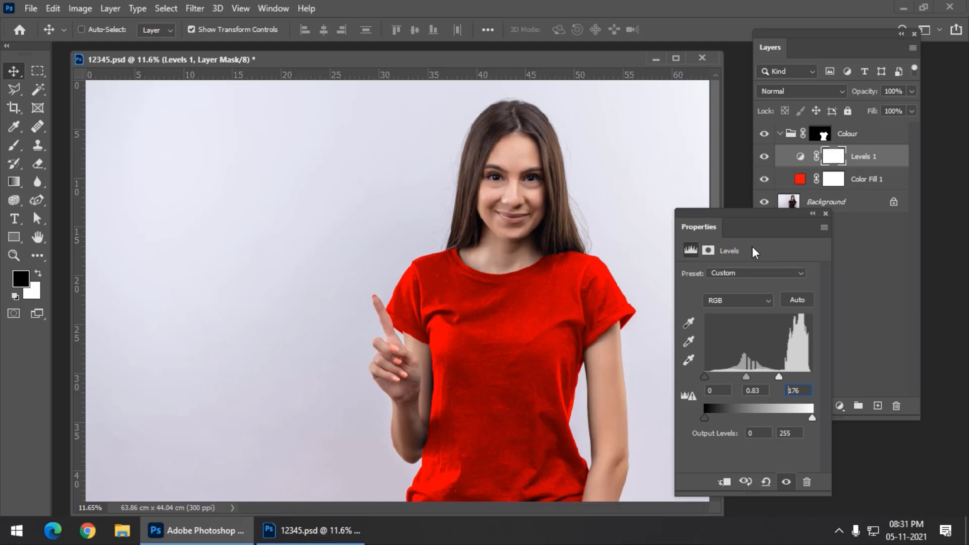
Step: Change the shirt's solid color fill to light yellow #f3f86f
click(801, 179)
double_click(800, 178)
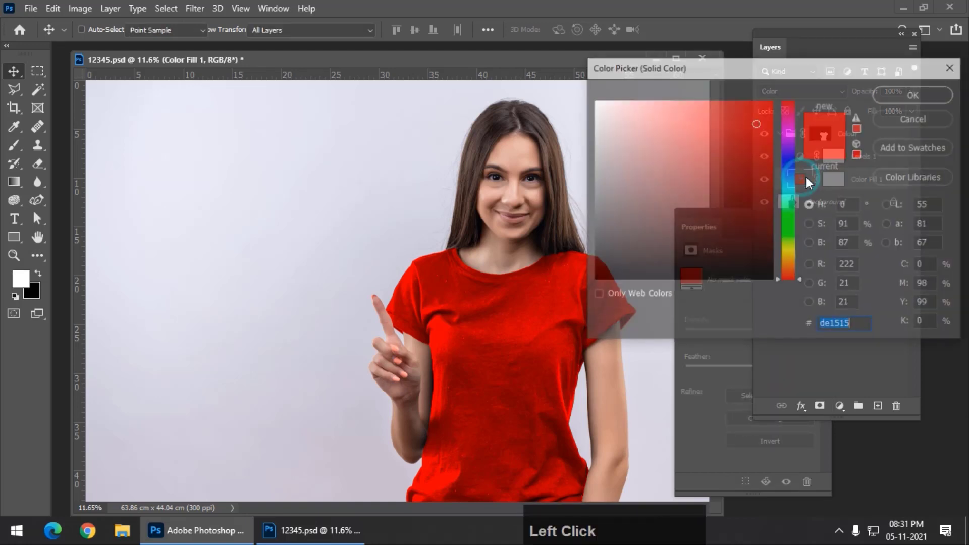
drag(710, 77, 766, 170)
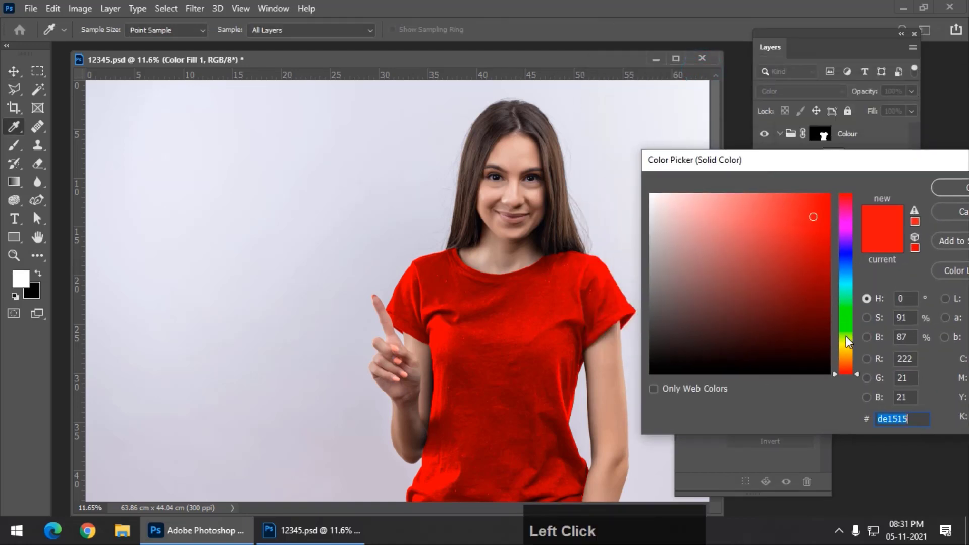
mouse_move(847, 335)
mouse_down()
mouse_move(846, 356)
mouse_move(847, 344)
mouse_up()
click(745, 198)
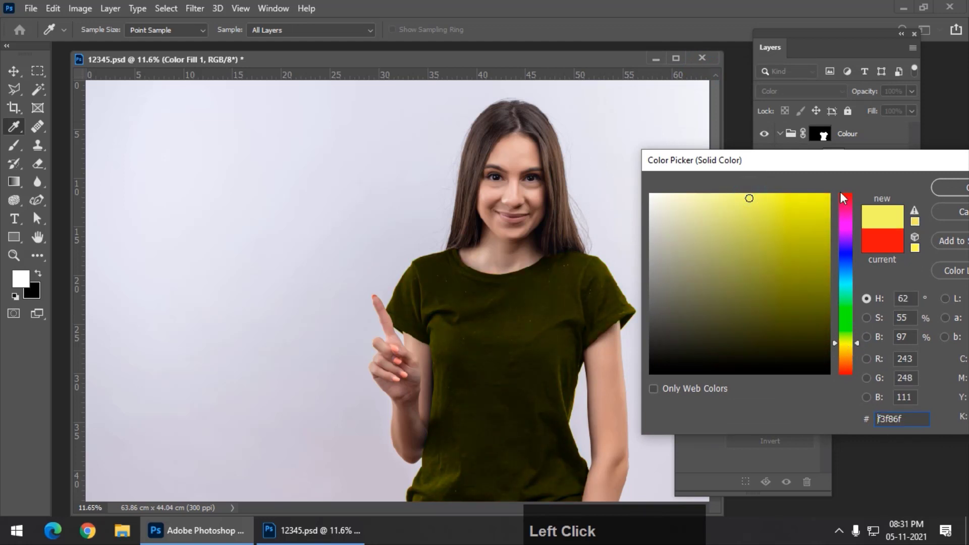
click(943, 188)
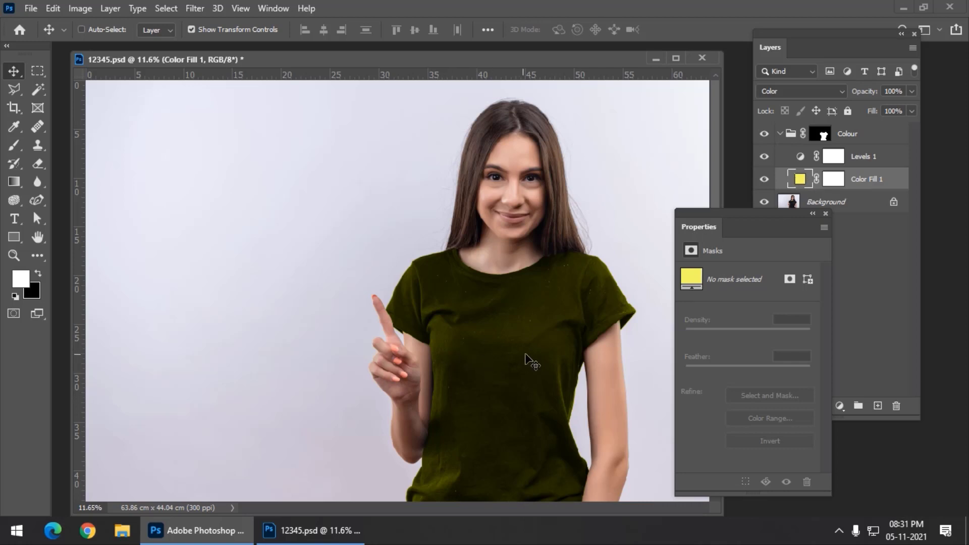
Step: Brighten the yellow shirt in the Levels adjustment by setting the input midtone to 1.39 and the input white point to 75
click(801, 158)
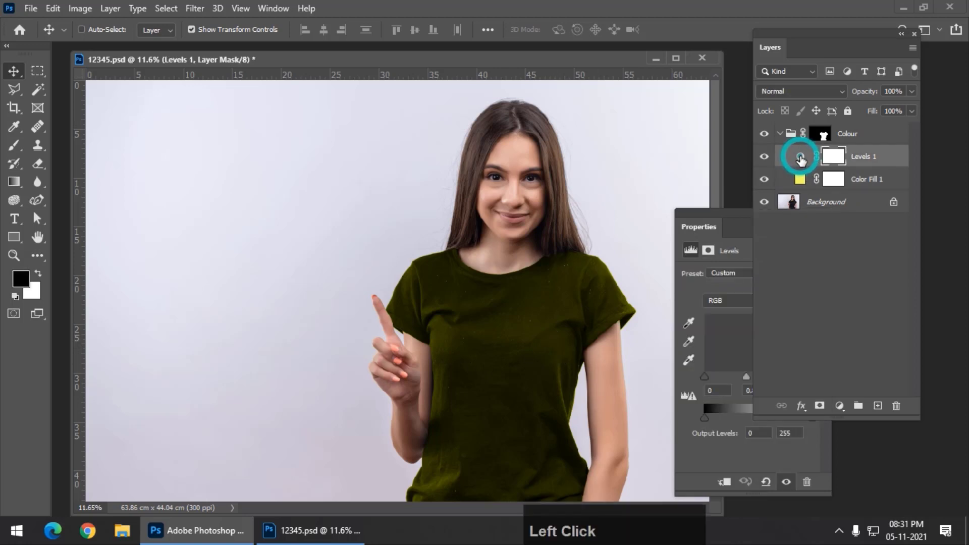
click(716, 219)
drag(780, 378, 725, 377)
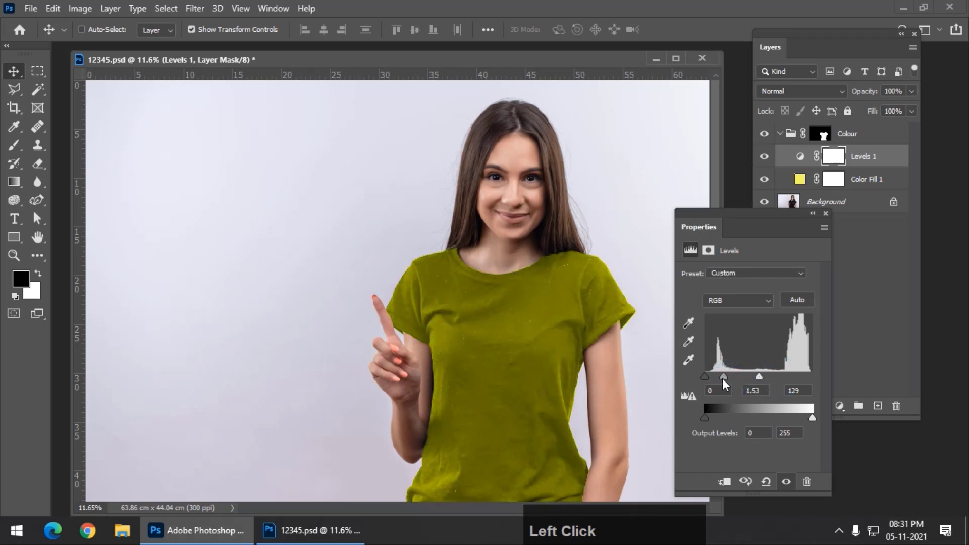
drag(722, 377, 742, 380)
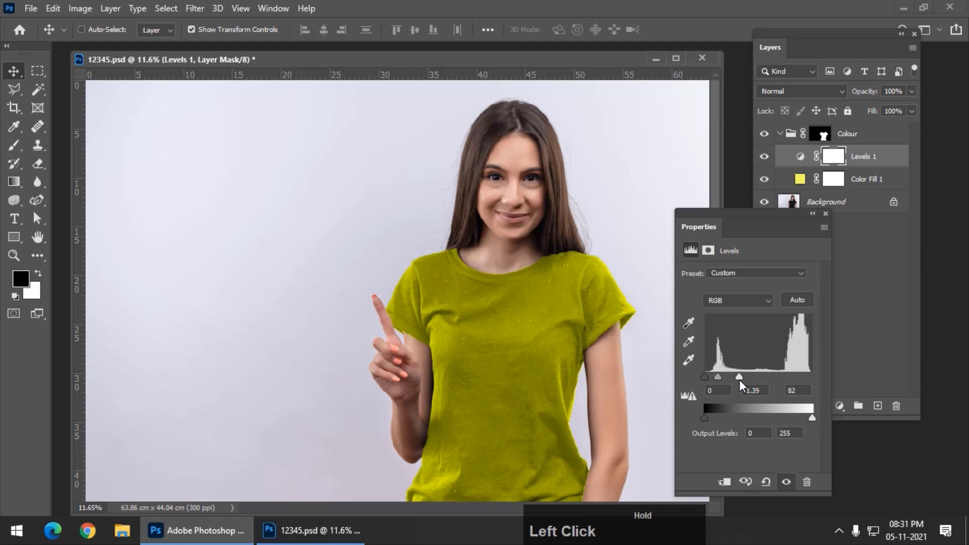
drag(740, 379, 737, 379)
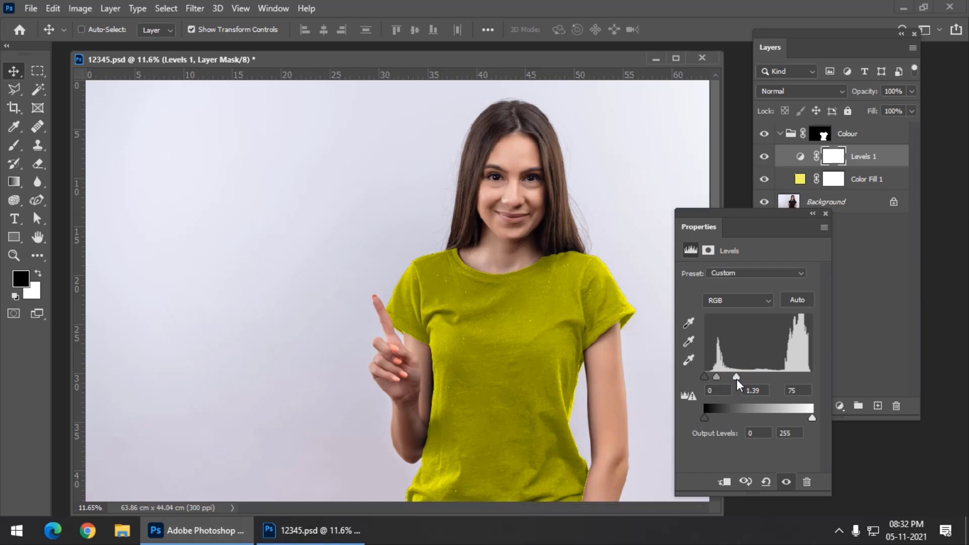
Step: Change the shirt's solid color fill to neutral grey #999999
double_click(799, 180)
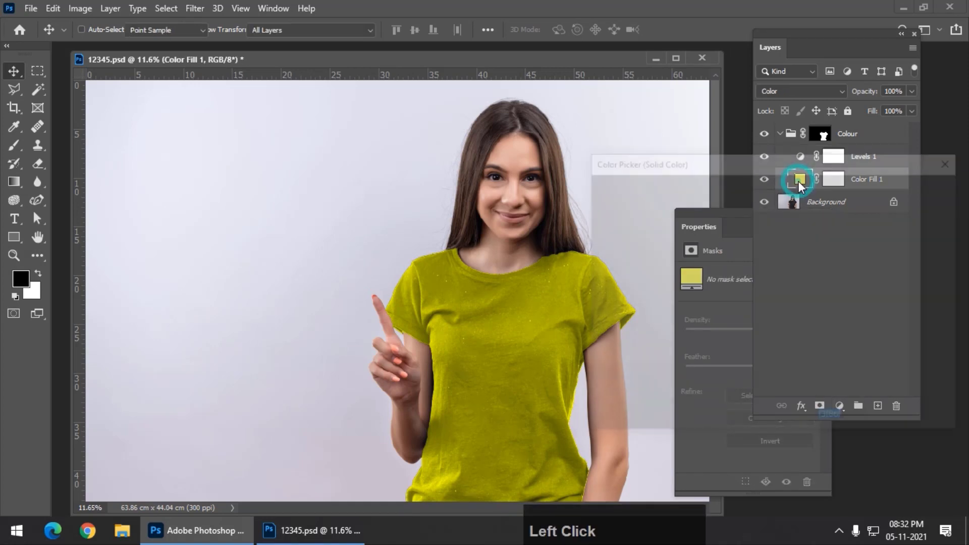
drag(634, 156, 568, 155)
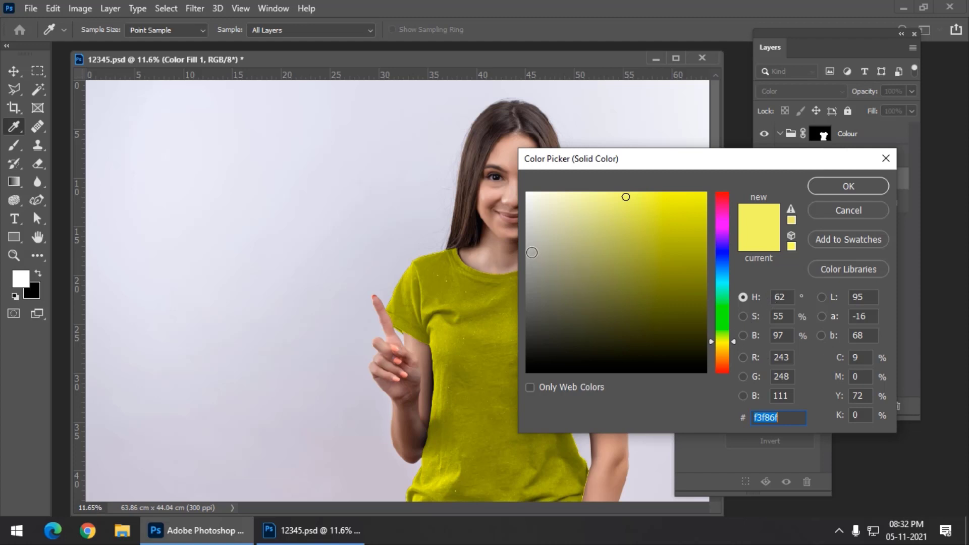
click(531, 251)
mouse_move(527, 266)
mouse_down()
mouse_move(526, 277)
mouse_move(526, 264)
mouse_up()
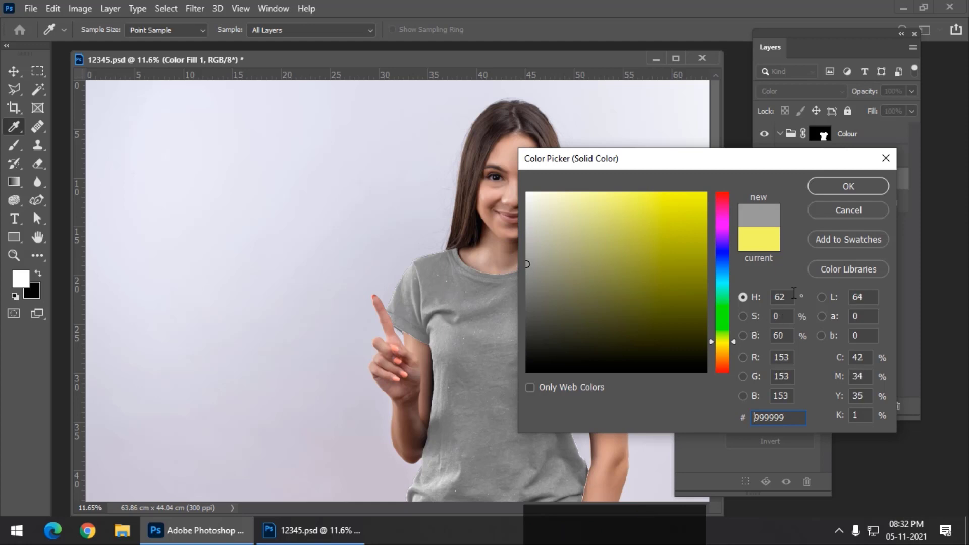
click(831, 186)
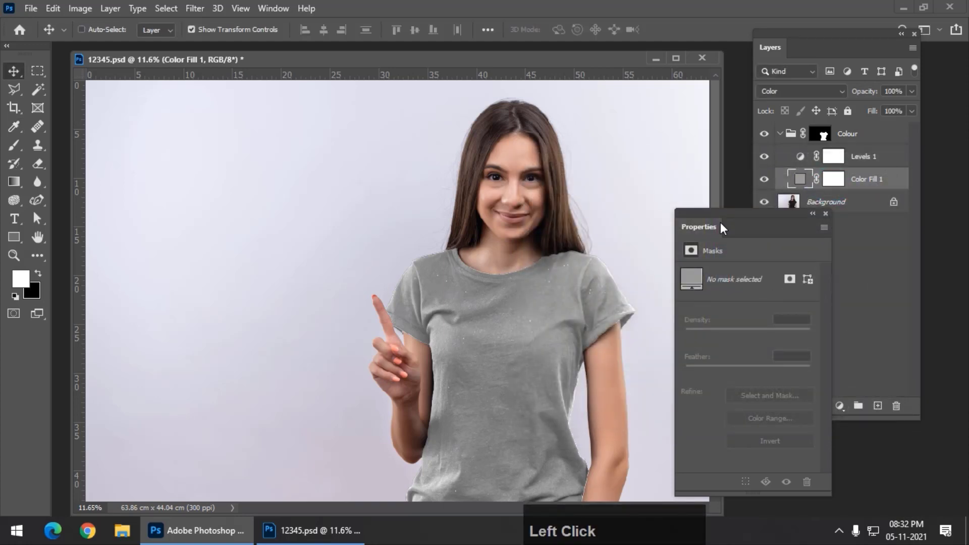
Step: Lighten the grey shirt towards white in Levels by setting the input white point to 42 and the output black level to 12
click(807, 159)
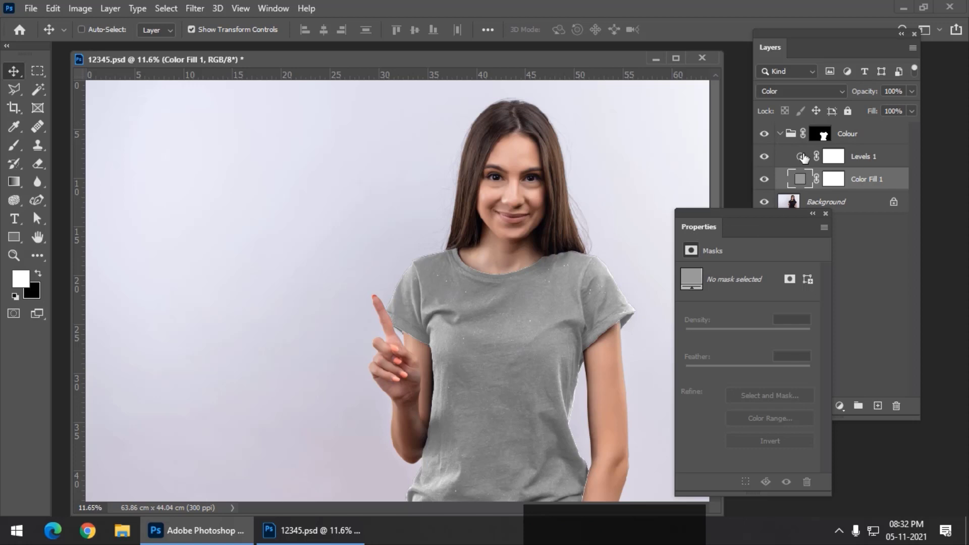
click(717, 209)
drag(737, 376, 720, 380)
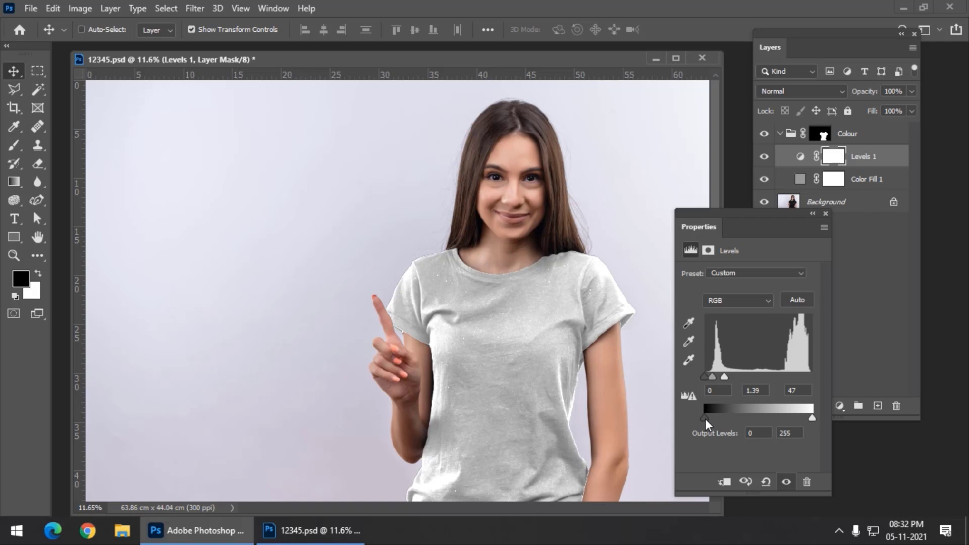
drag(705, 419, 709, 419)
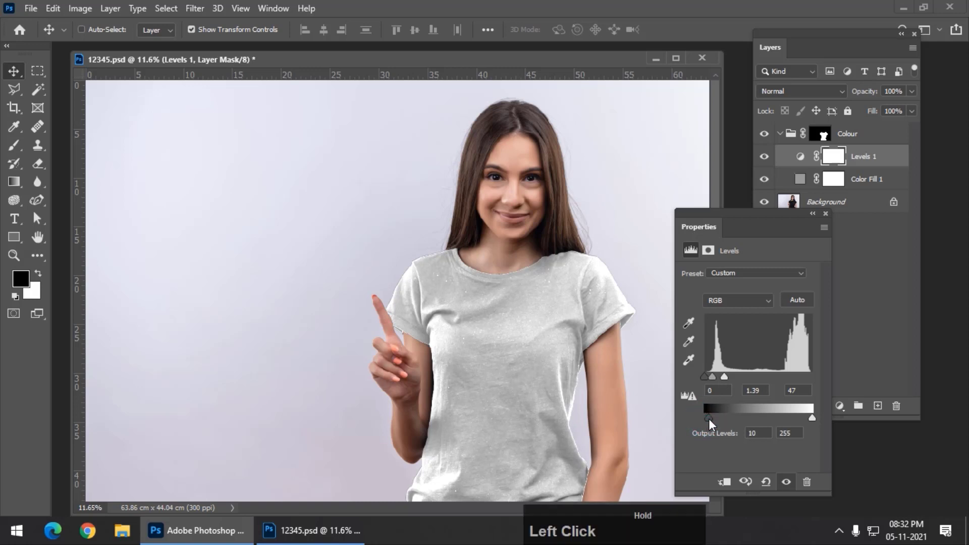
drag(725, 376, 722, 378)
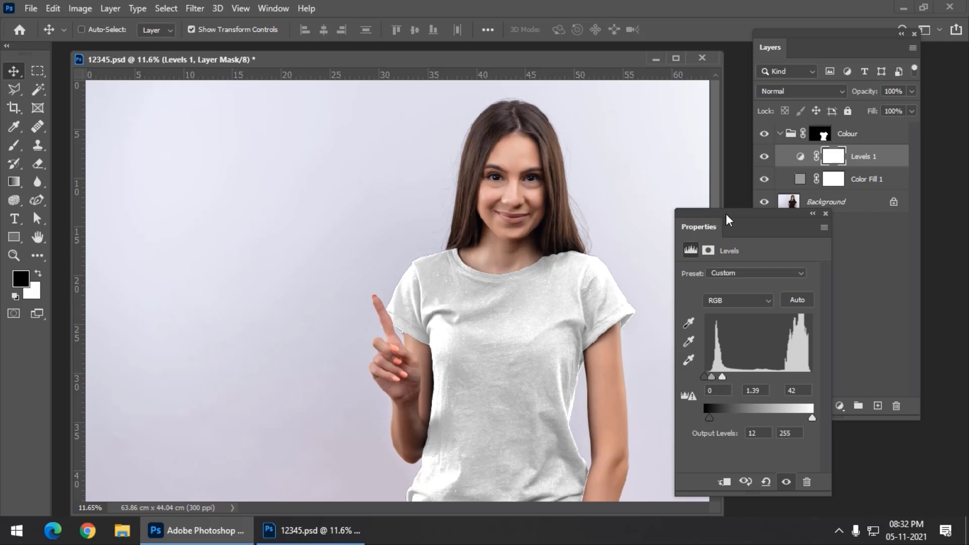
Step: Compare the original photo with the recoloured shirt by showing only the Background layer and restoring the other layers' visibility
drag(740, 214, 762, 262)
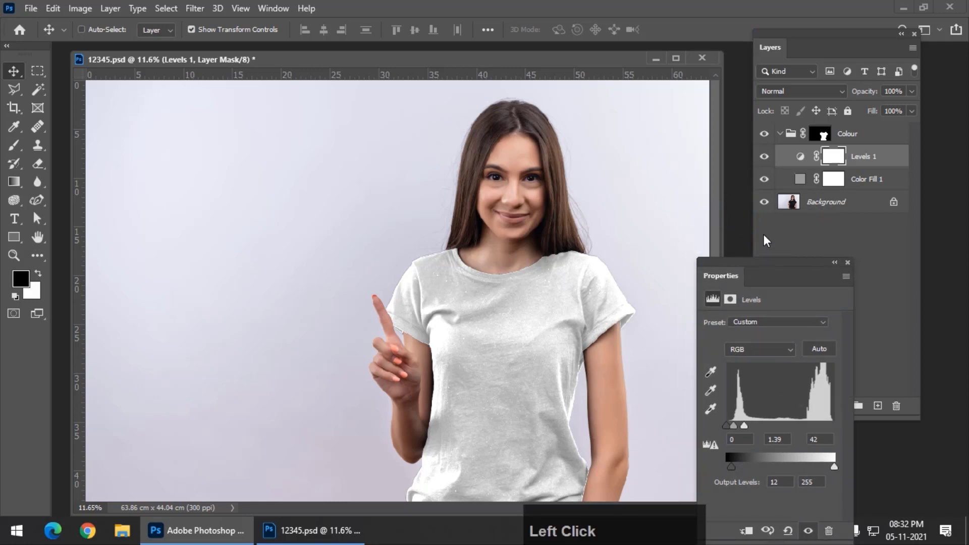
alt+click(762, 204)
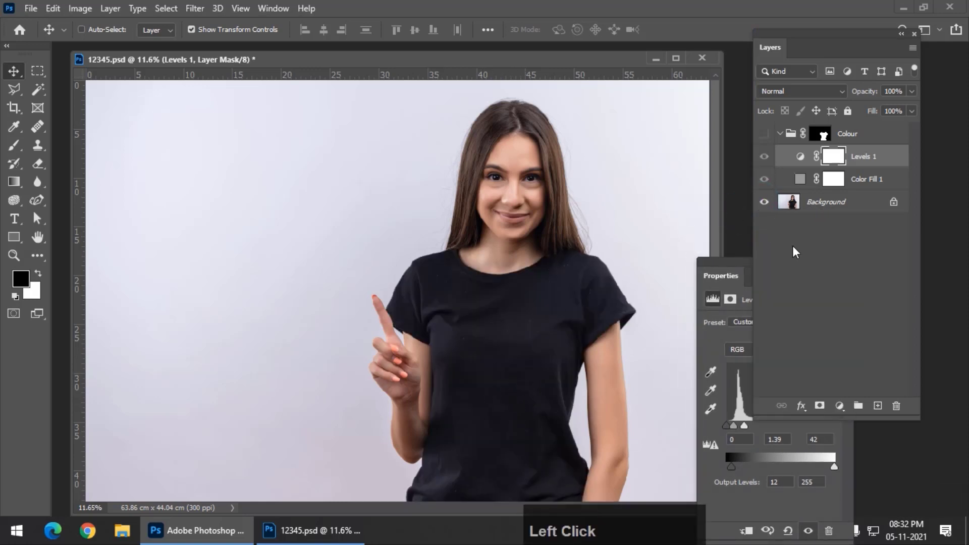
alt+click(765, 202)
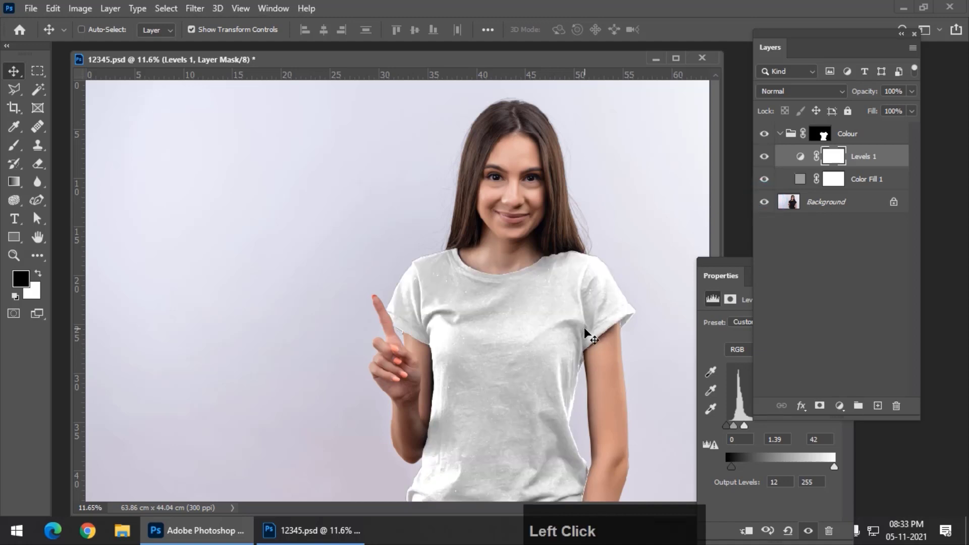